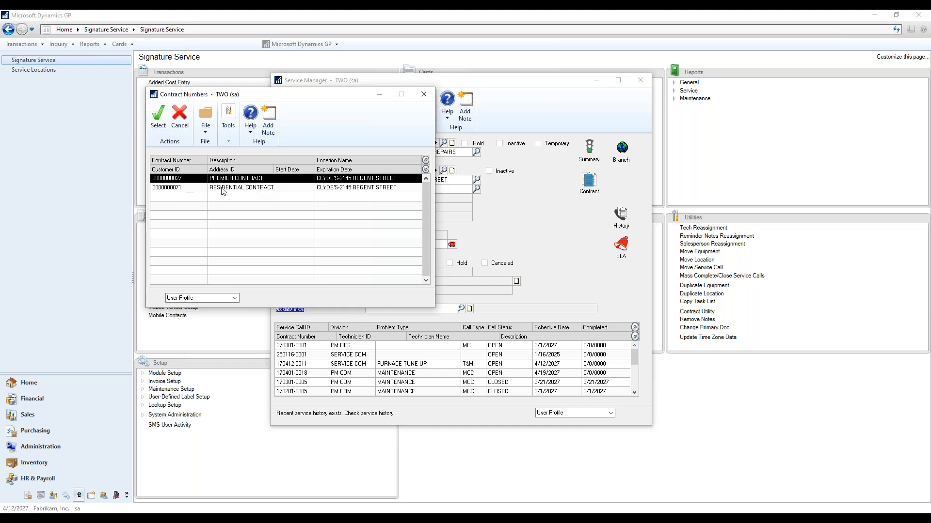
# - Open the contract schedule from the residential contract's maintenance record, then save and close it
pyautogui.doubleClick(223, 189)
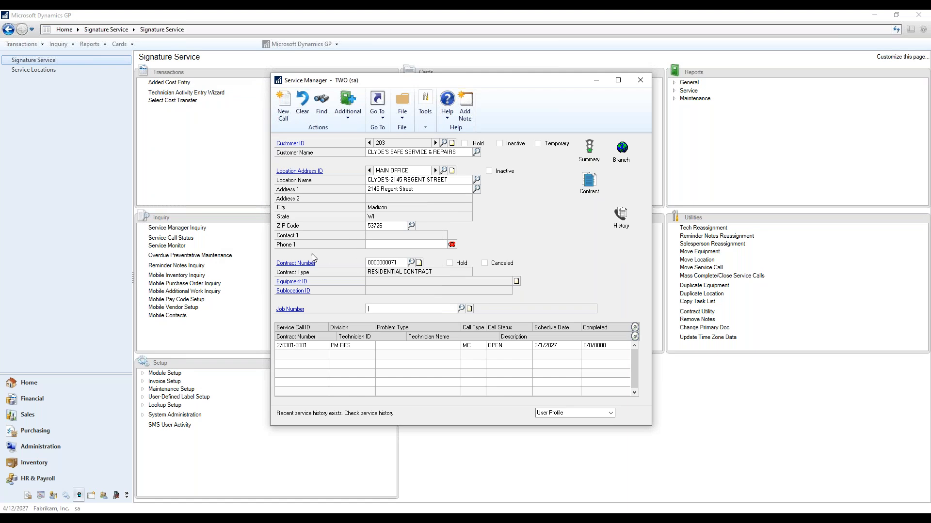
pyautogui.click(297, 263)
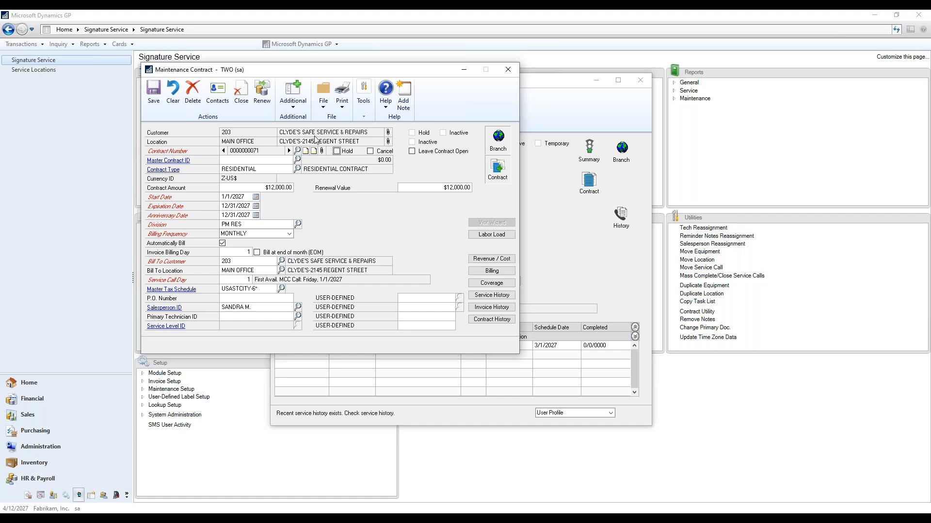
pyautogui.click(294, 111)
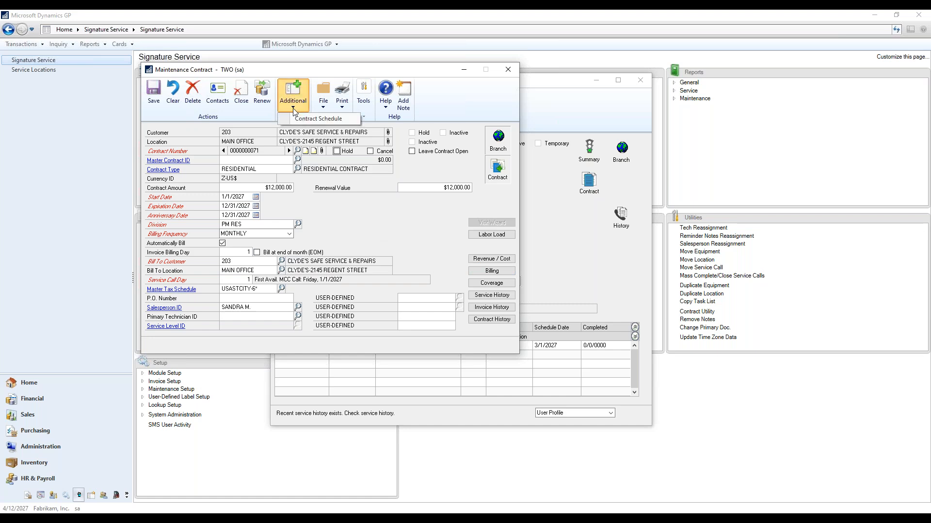
pyautogui.click(300, 121)
pyautogui.moveTo(351, 105); pyautogui.dragTo(657, 93)
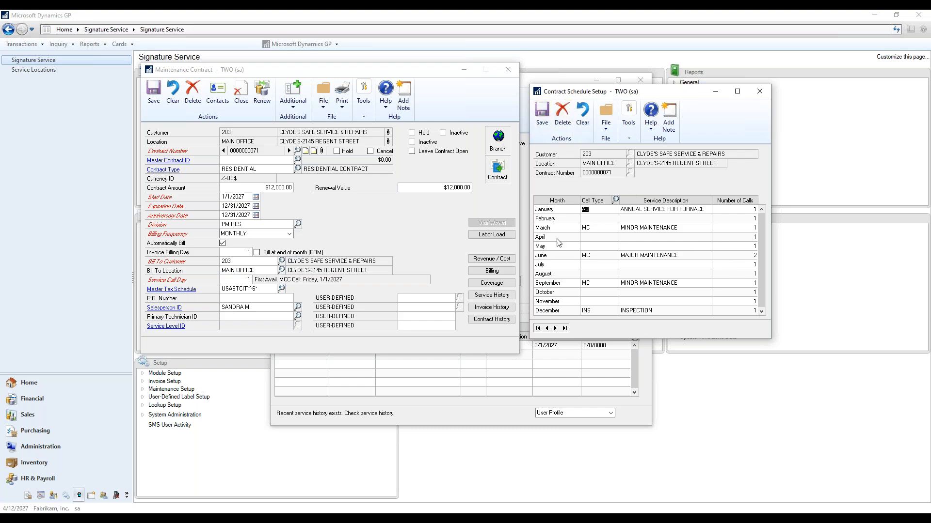
pyautogui.click(544, 118)
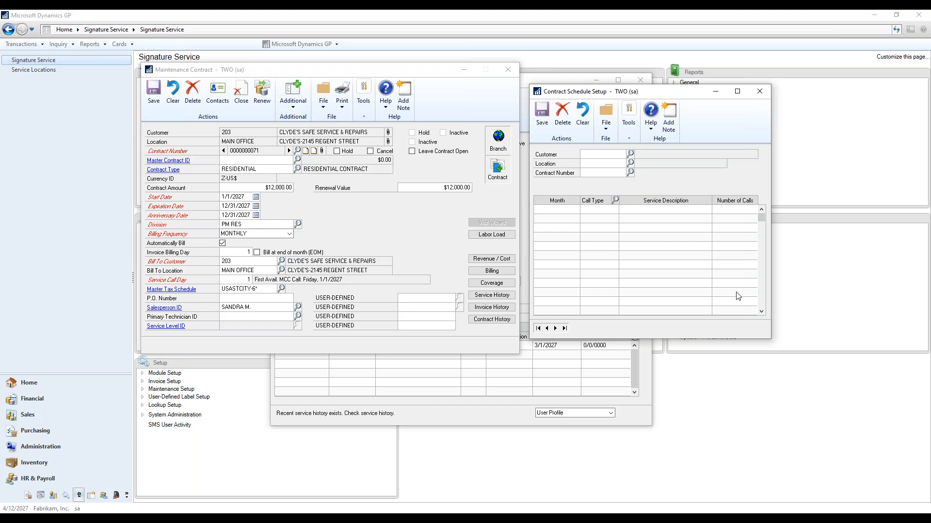
pyautogui.click(760, 92)
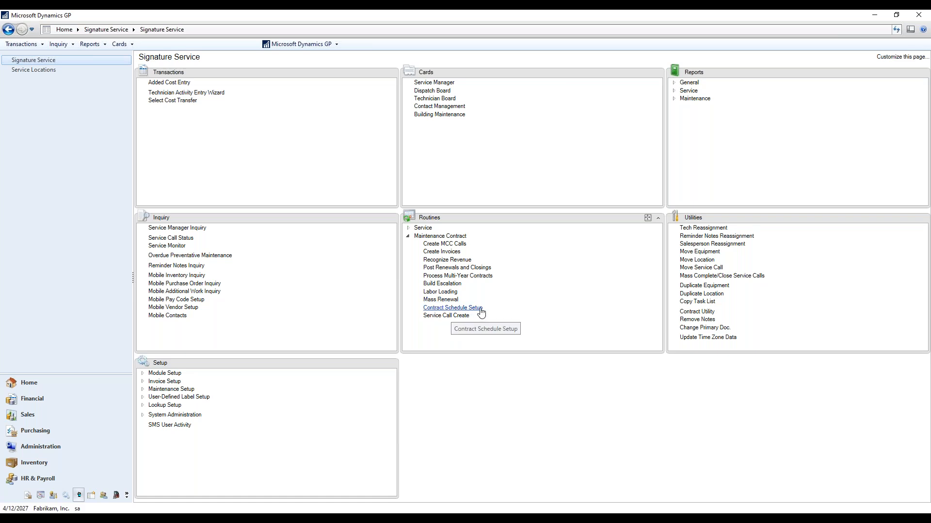
# - Load the residential contract schedule for Clyde's Safe Service & Repairs, MAIN OFFICE, through the Contract Schedule Setup routine
pyautogui.click(453, 309)
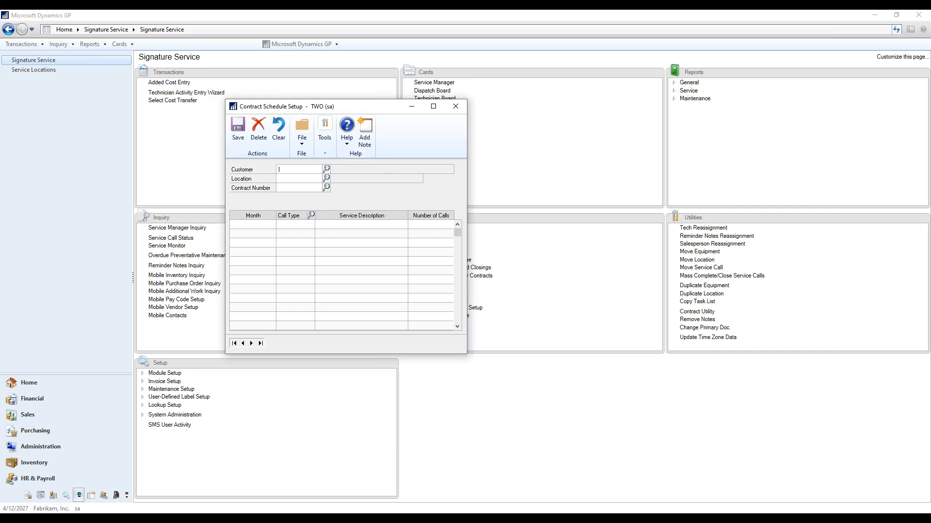
pyautogui.moveTo(358, 111); pyautogui.dragTo(618, 119)
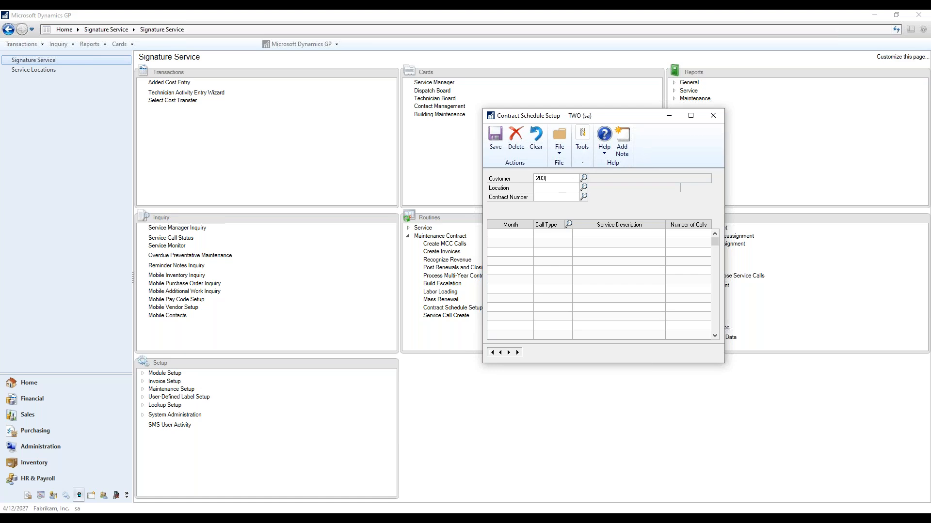
pyautogui.press('Tab')
pyautogui.click(583, 187)
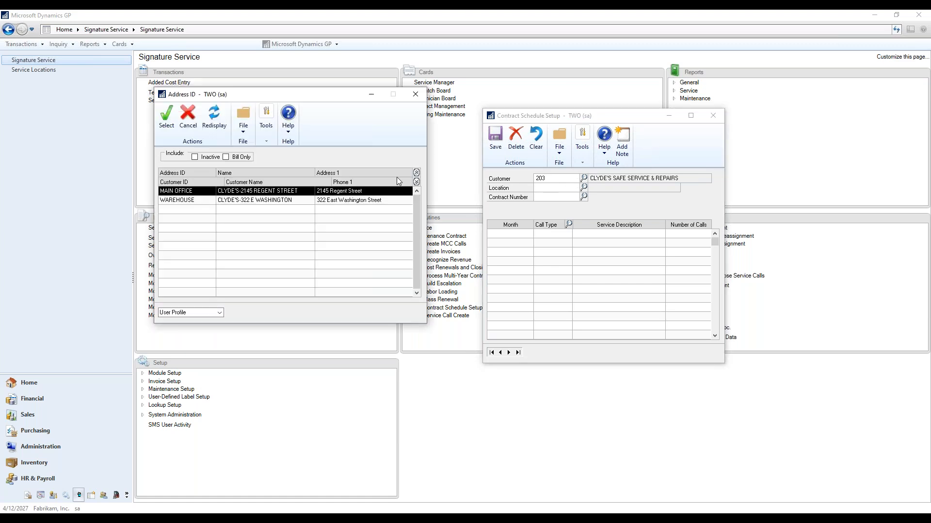
pyautogui.doubleClick(299, 192)
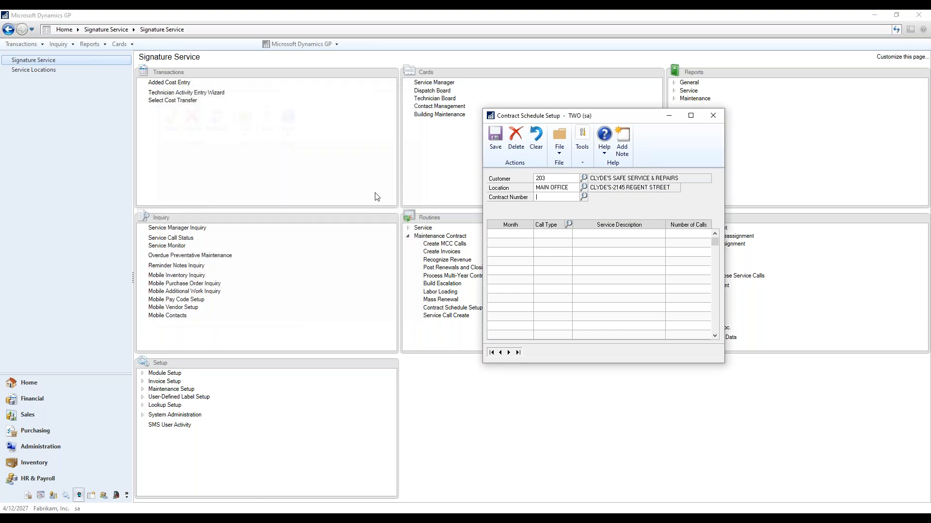
pyautogui.click(584, 197)
pyautogui.doubleClick(261, 190)
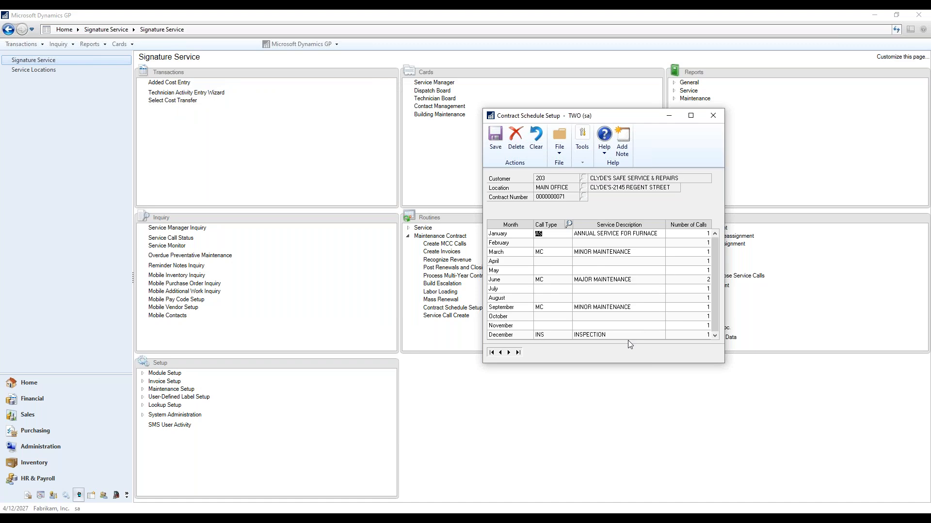
# - Display the schedule of the preceding contract record, then save it and close Contract Schedule Setup
pyautogui.click(501, 353)
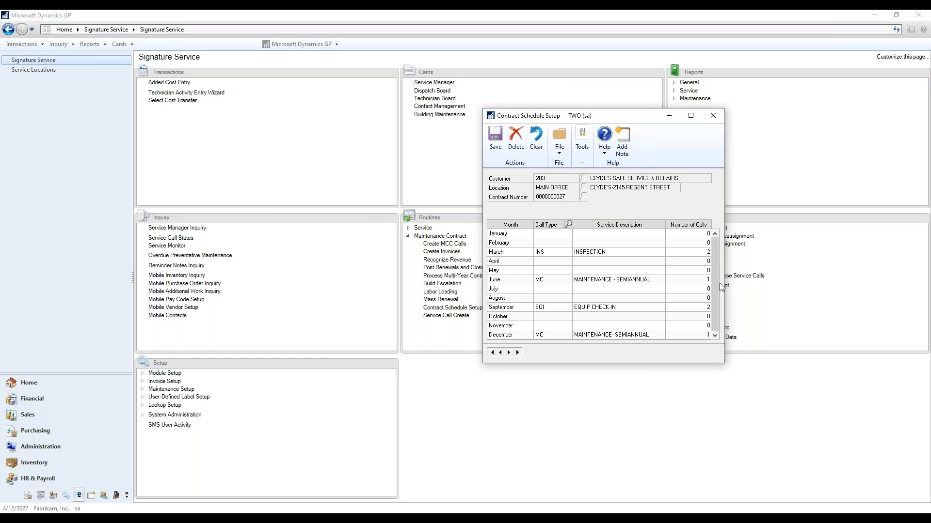
pyautogui.click(496, 140)
pyautogui.click(713, 117)
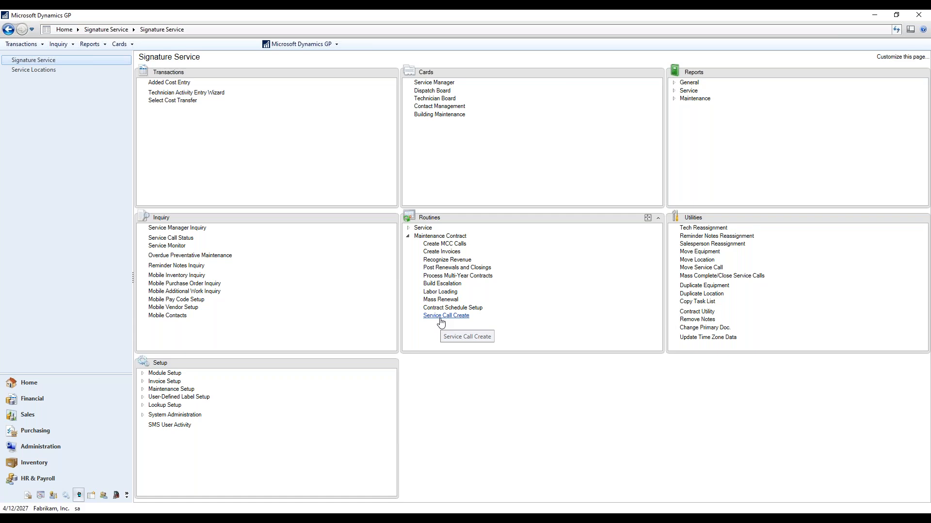
# - Open the Service Call Create routine and set it to June 2027 with the range Individual Customer
pyautogui.click(440, 316)
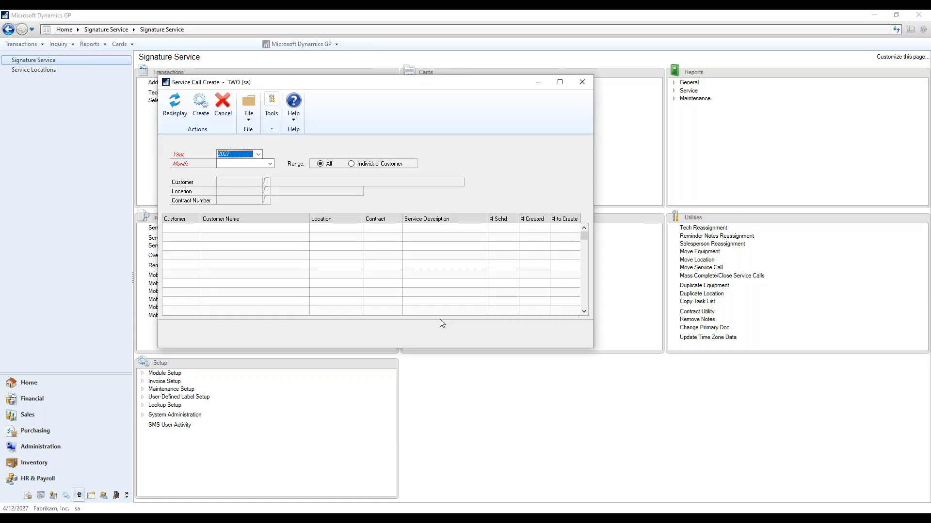
pyautogui.moveTo(388, 85); pyautogui.dragTo(603, 129)
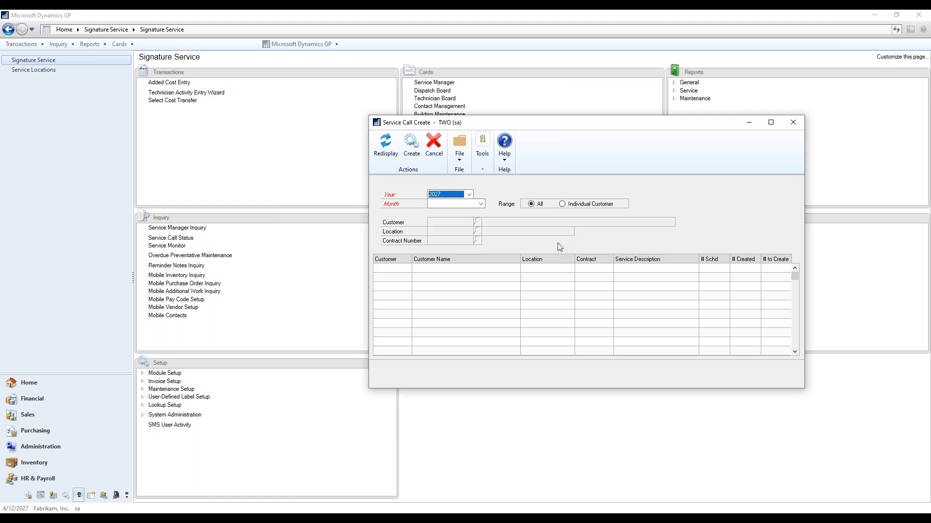
pyautogui.click(478, 204)
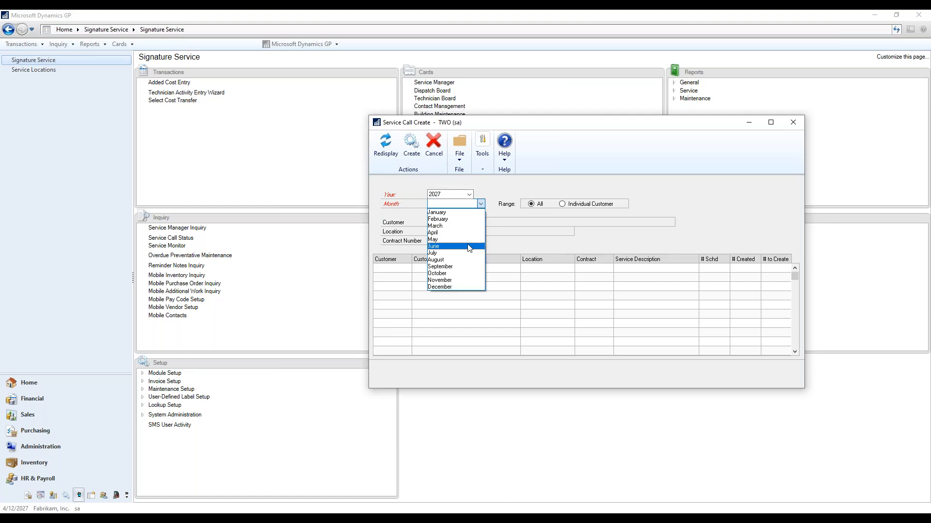
pyautogui.click(469, 247)
pyautogui.click(566, 204)
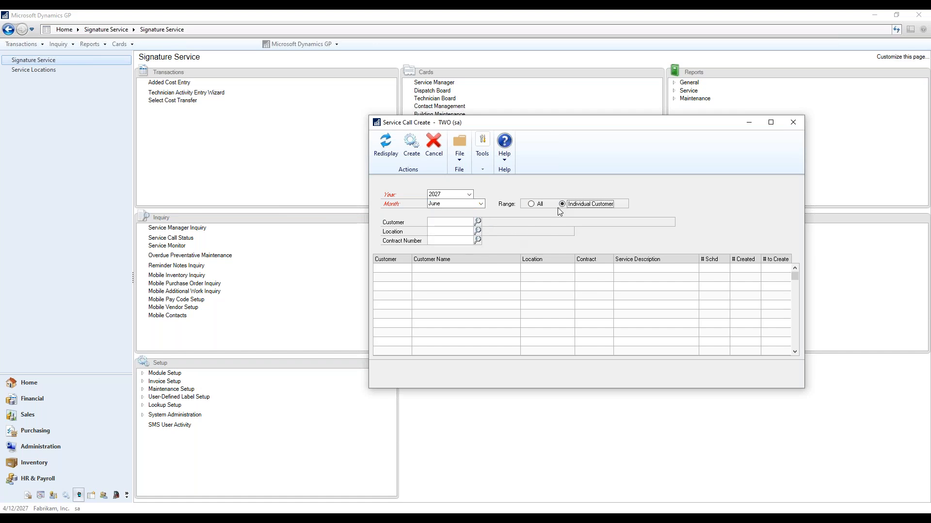
# - Restrict the list to Clyde's Safe Service & Repairs, redisplay it, and create the scheduled service calls
pyautogui.click(461, 219)
pyautogui.press('Tab')
pyautogui.click(385, 146)
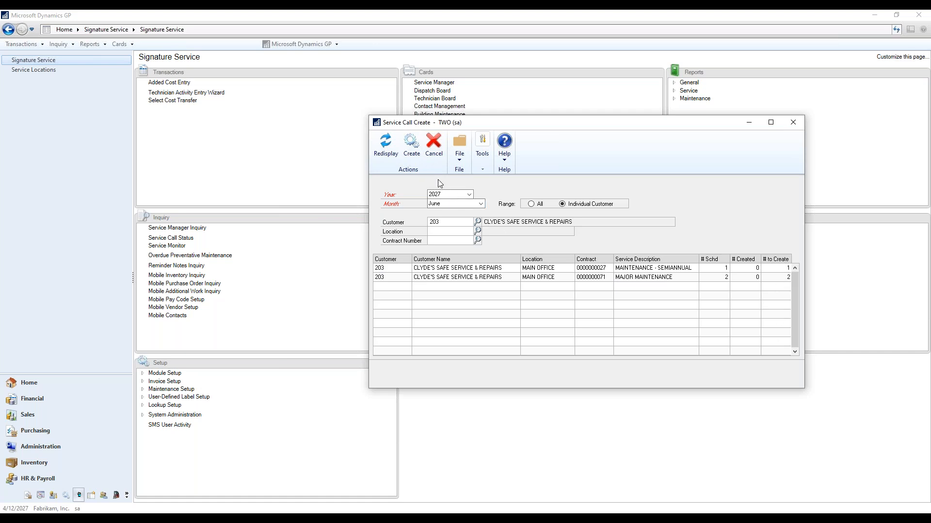
pyautogui.click(413, 154)
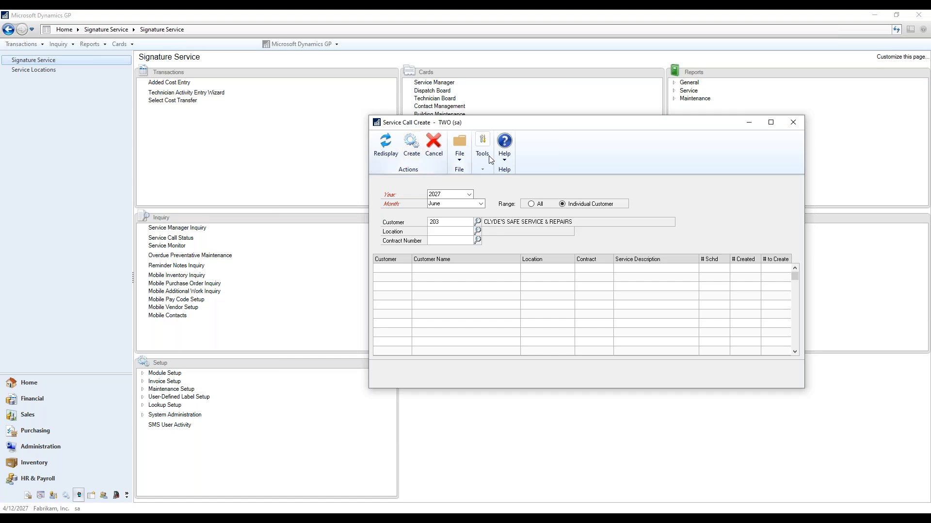
pyautogui.click(793, 123)
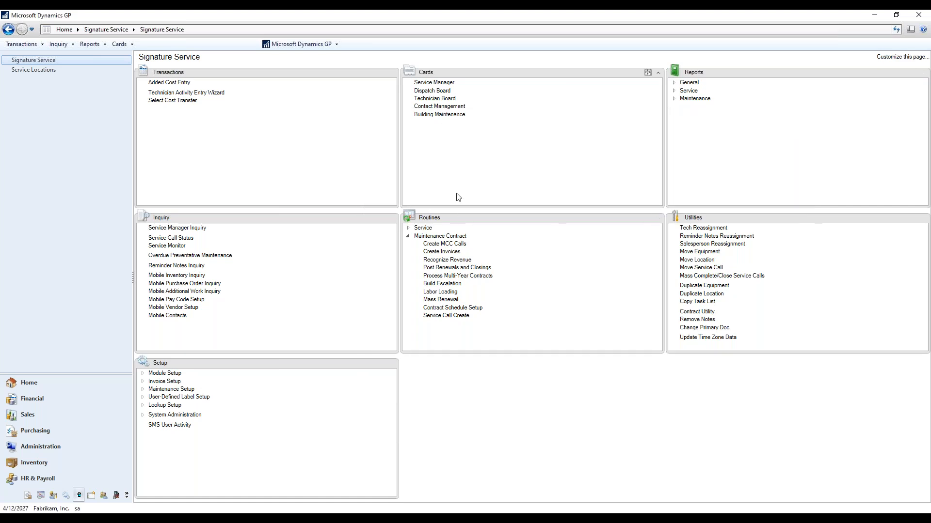
# - Switch Service Manager to the PREMIER CONTRACT and review the details of its service call scheduled for 6/1/2027
pyautogui.click(434, 83)
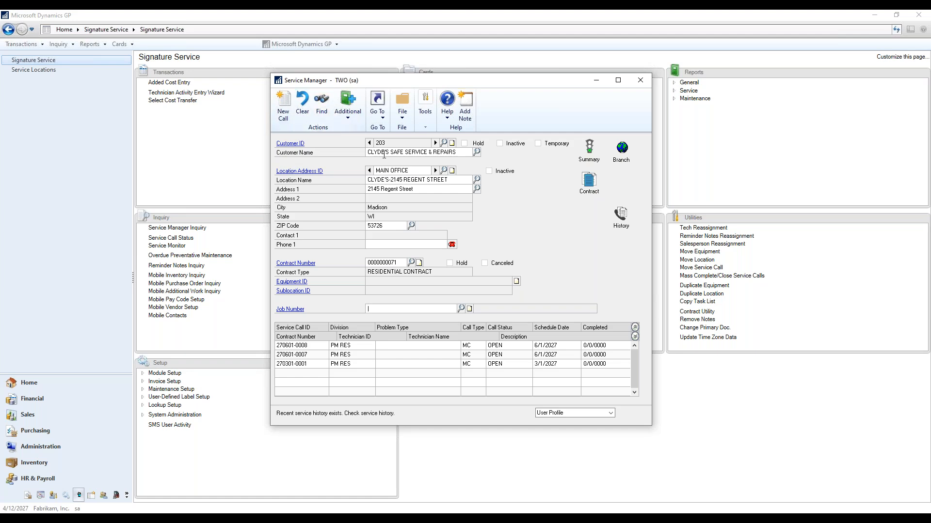
pyautogui.click(411, 262)
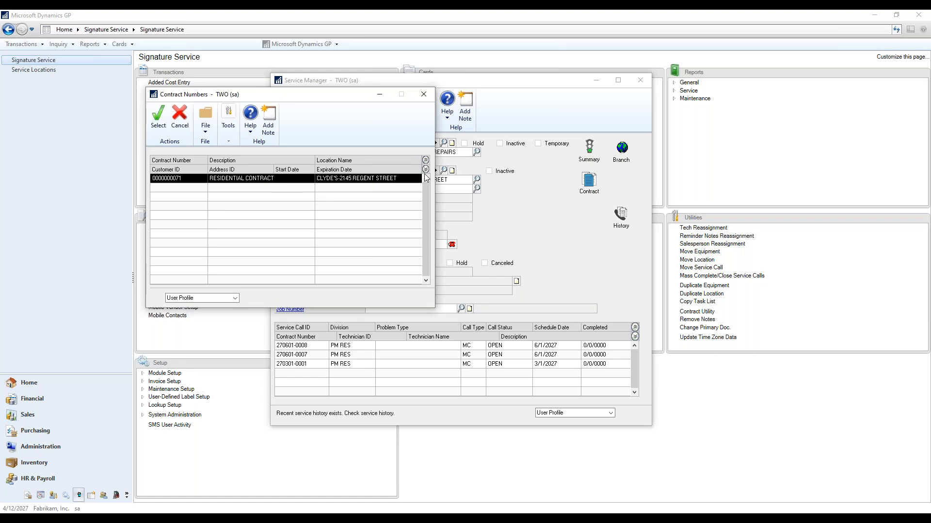
pyautogui.click(424, 96)
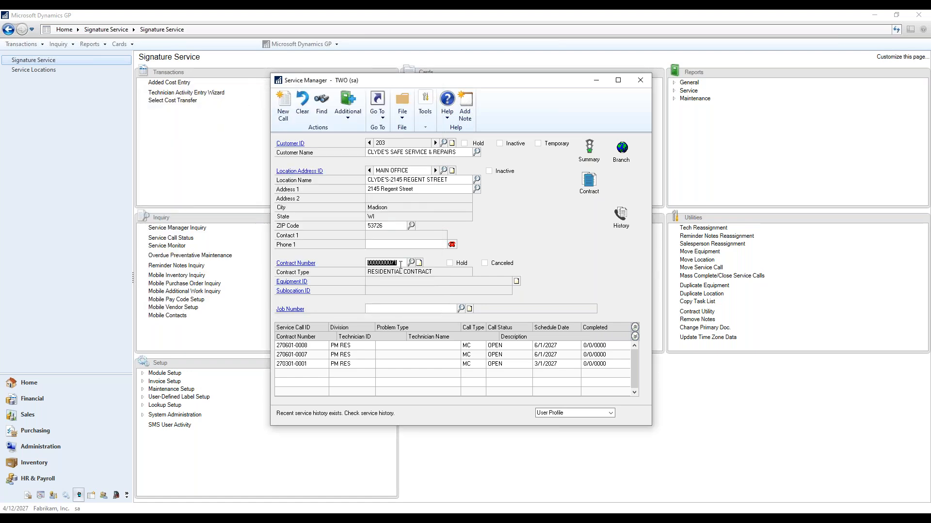
pyautogui.press('BackSpace')
pyautogui.click(411, 262)
pyautogui.doubleClick(254, 179)
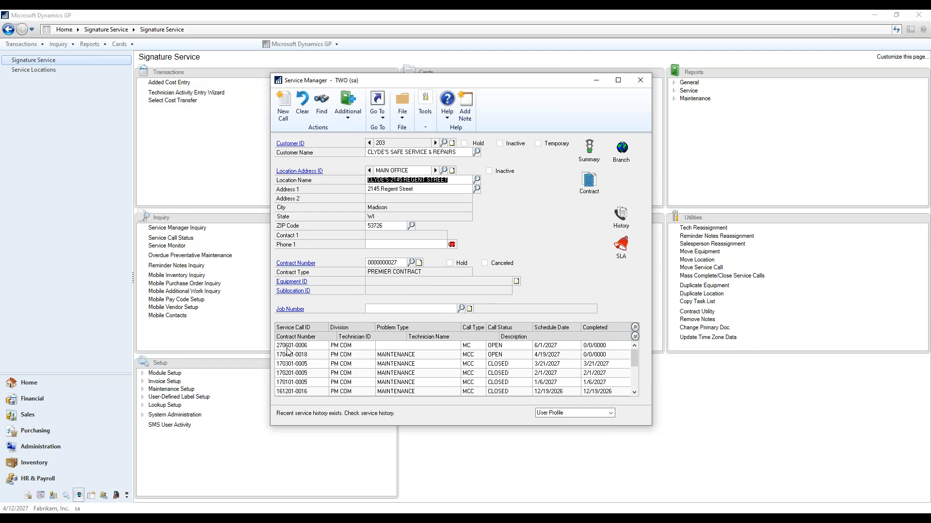
pyautogui.doubleClick(302, 347)
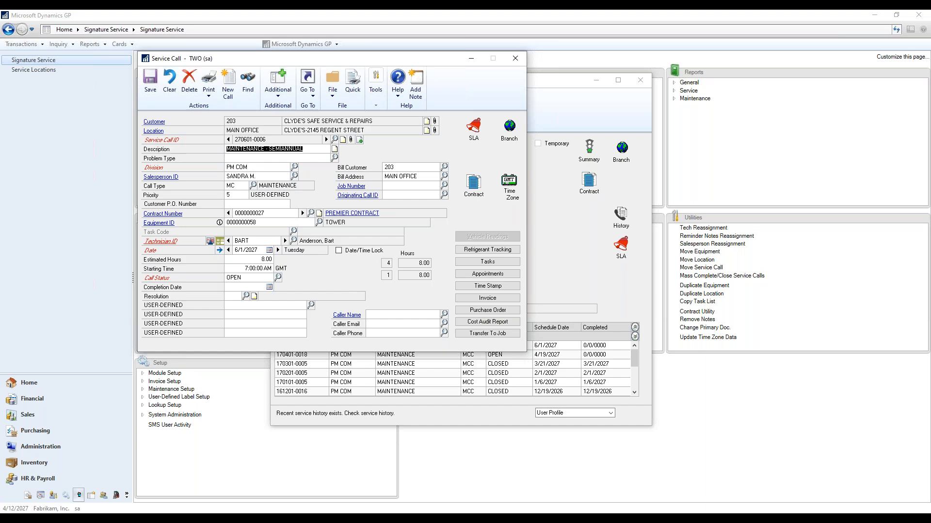
pyautogui.click(515, 58)
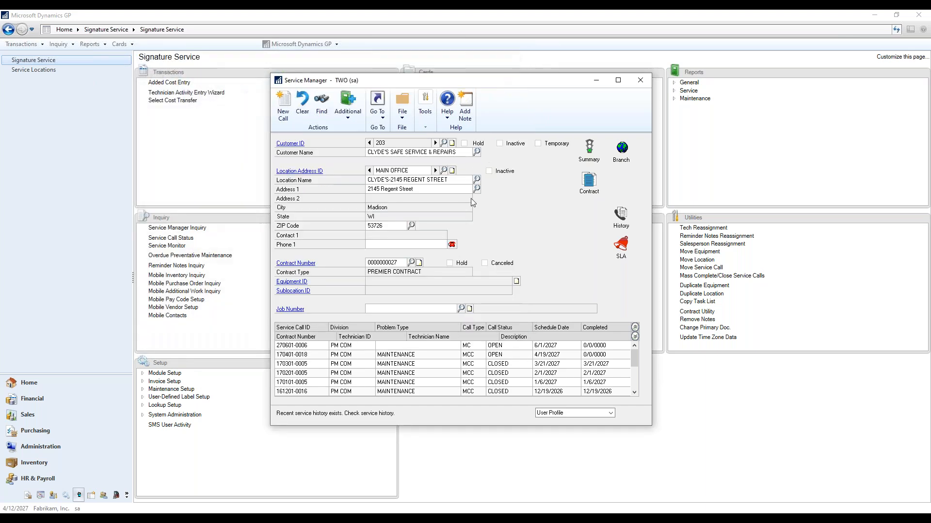
# - Switch Service Manager to the RESIDENTIAL CONTRACT and review the details of its first listed 6/1/2027 service call
pyautogui.click(419, 262)
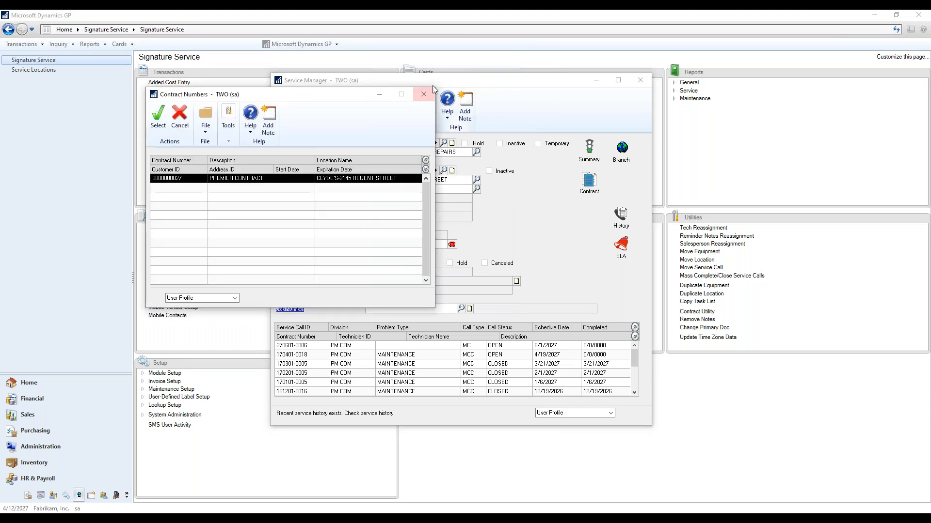
pyautogui.click(423, 94)
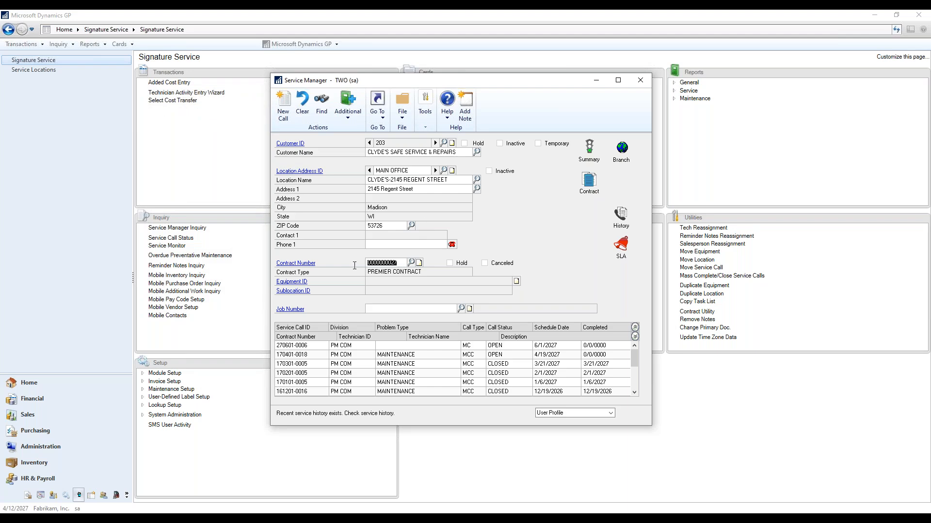
pyautogui.press('BackSpace')
pyautogui.click(411, 263)
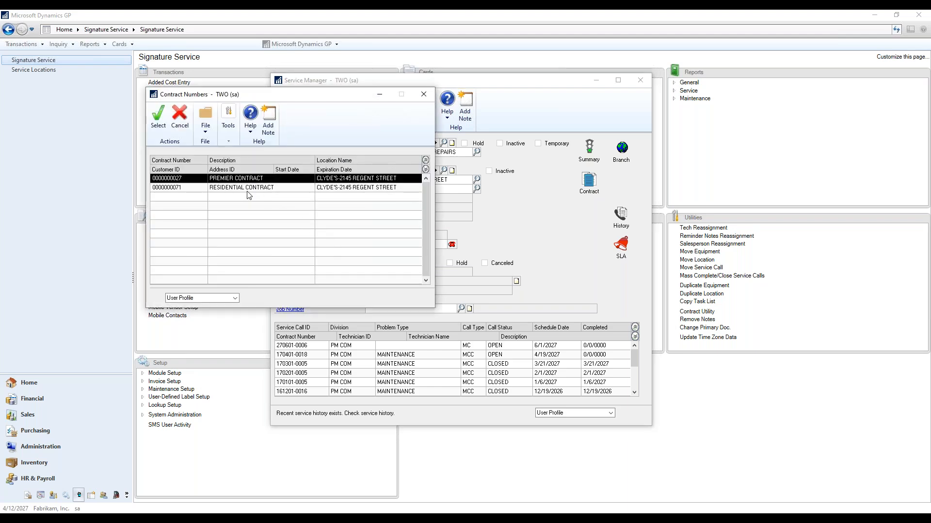
pyautogui.doubleClick(242, 192)
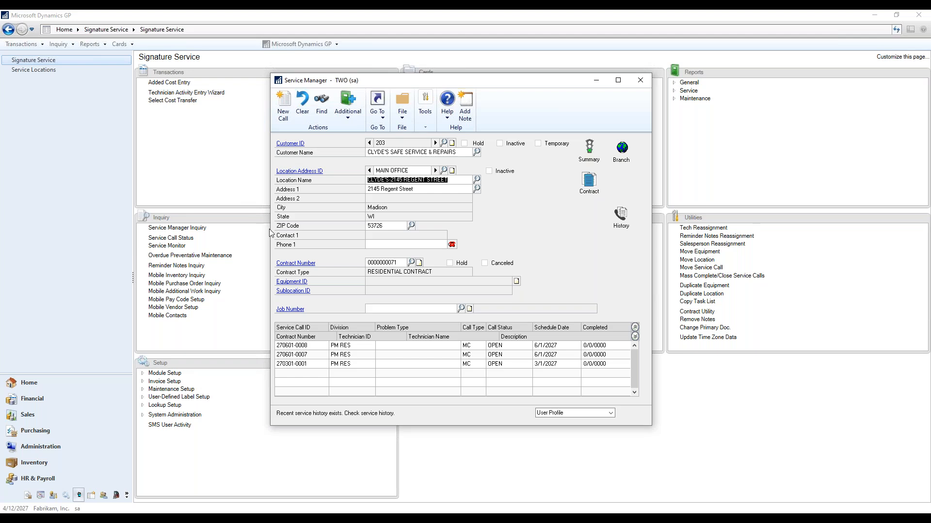
pyautogui.click(300, 355)
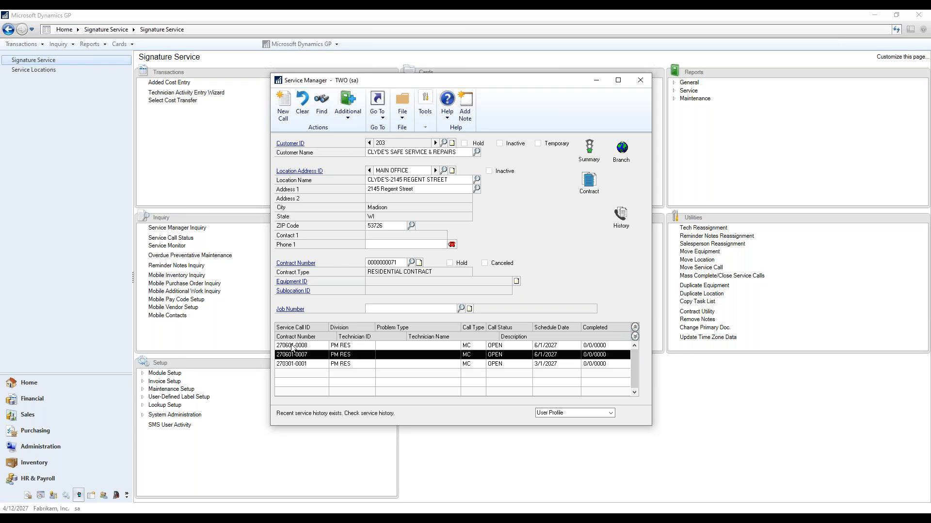
pyautogui.click(291, 346)
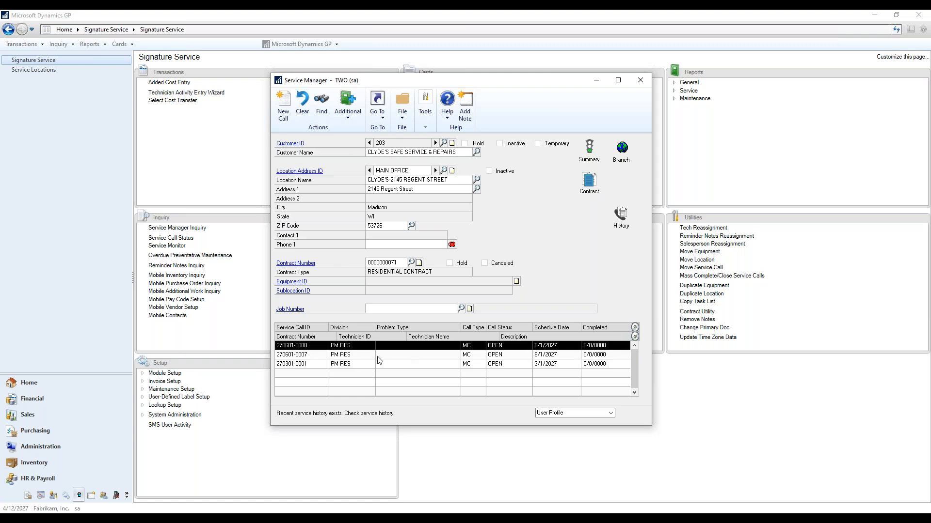
pyautogui.doubleClick(345, 348)
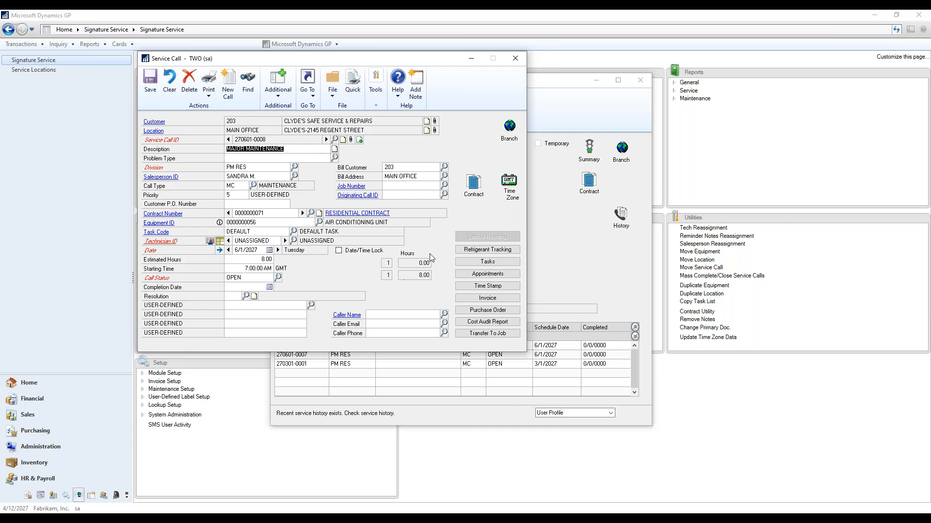
pyautogui.click(517, 57)
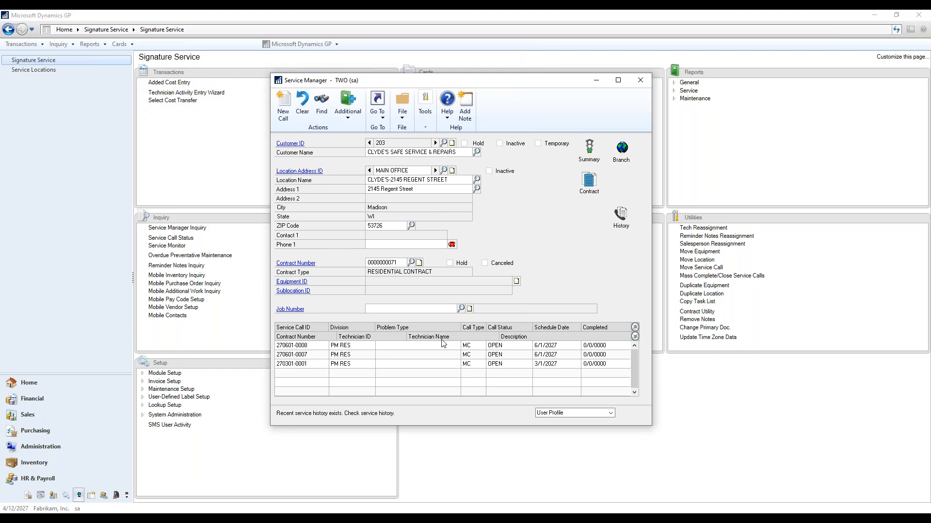
# - Close the Service Manager window and switch away from the Signature Service page
pyautogui.moveTo(525, 83); pyautogui.dragTo(749, 63)
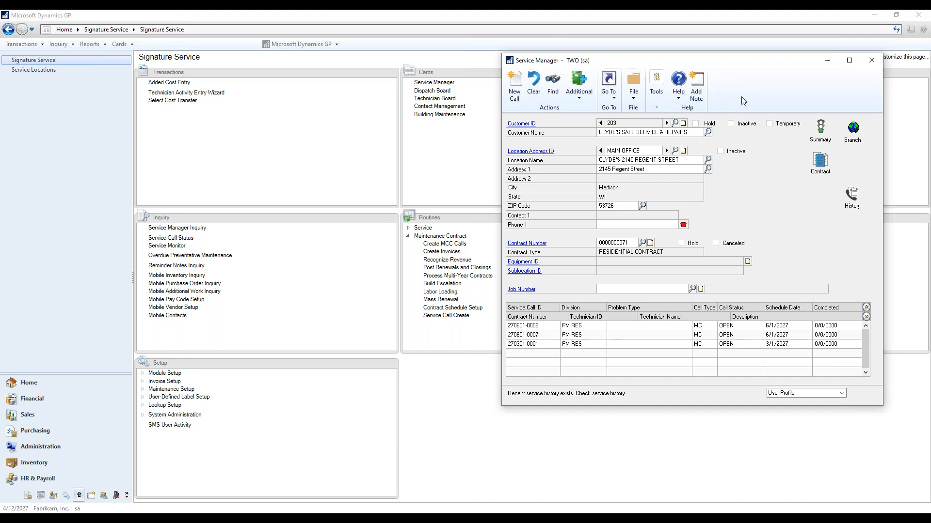
pyautogui.click(871, 62)
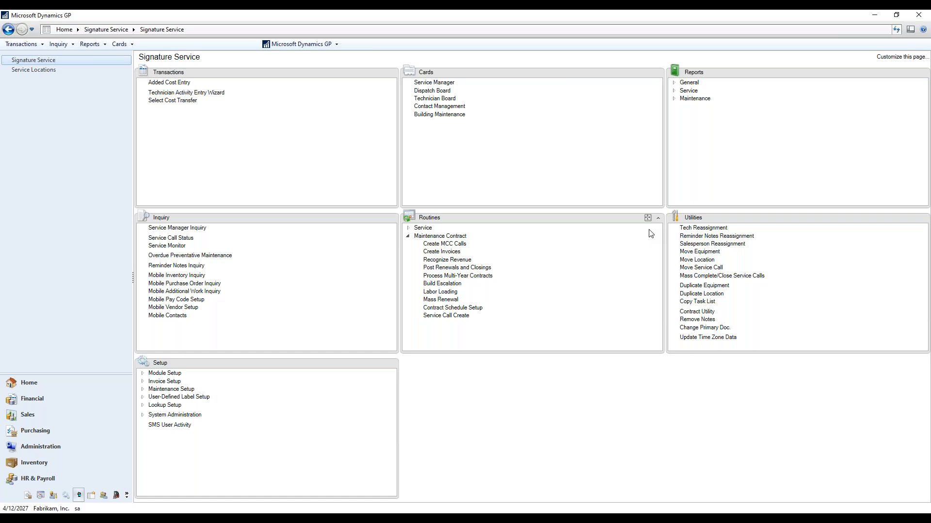
pyautogui.hotkey('alt', 'Tab')
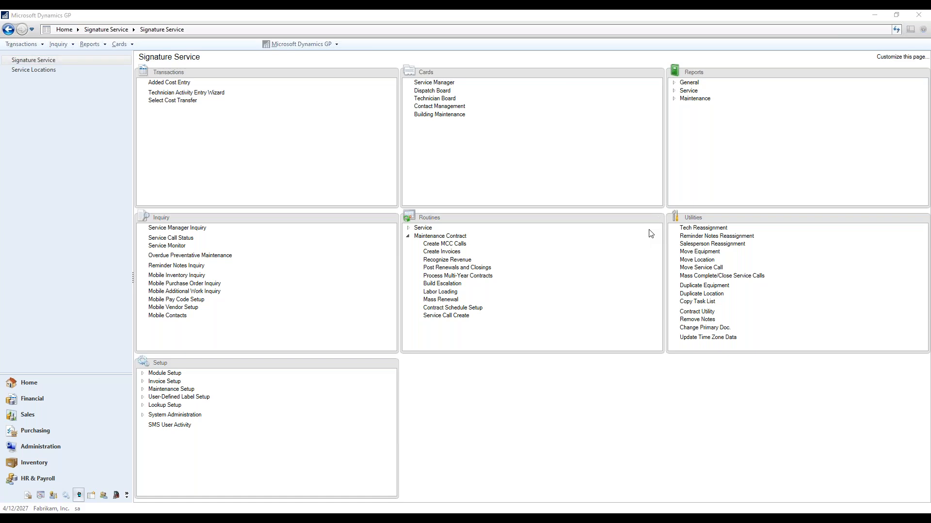